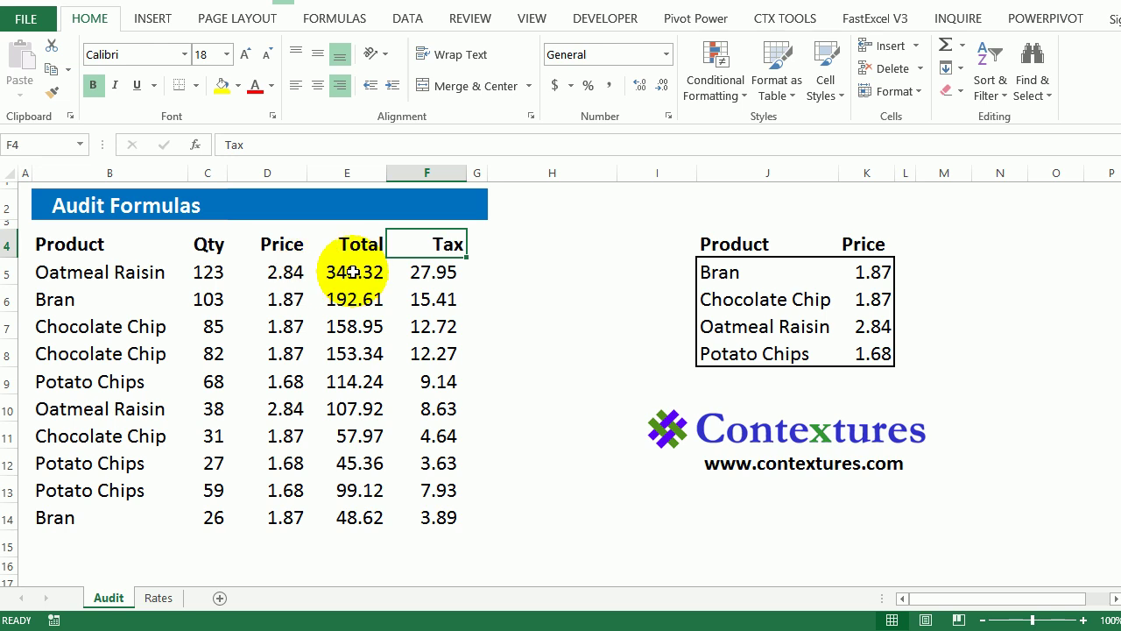
Examine the Price, Total and Tax formulas of the first Oatmeal Raisin row in D5, E5 and F5
{"action": "left_click", "coordinate": [276, 278]}
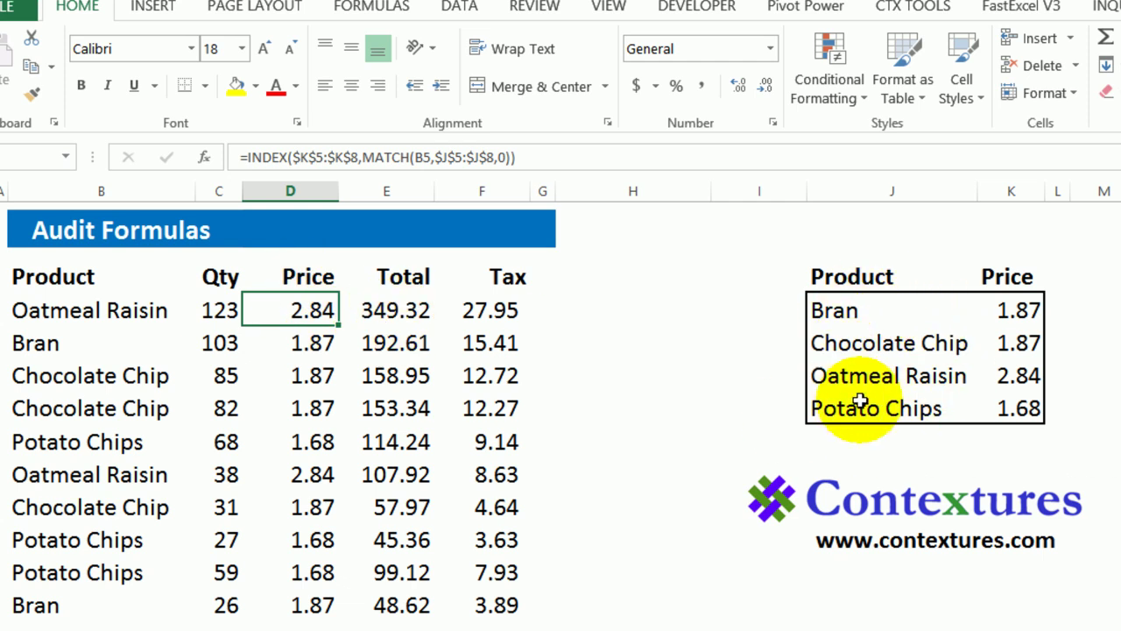
{"action": "left_click", "coordinate": [396, 312]}
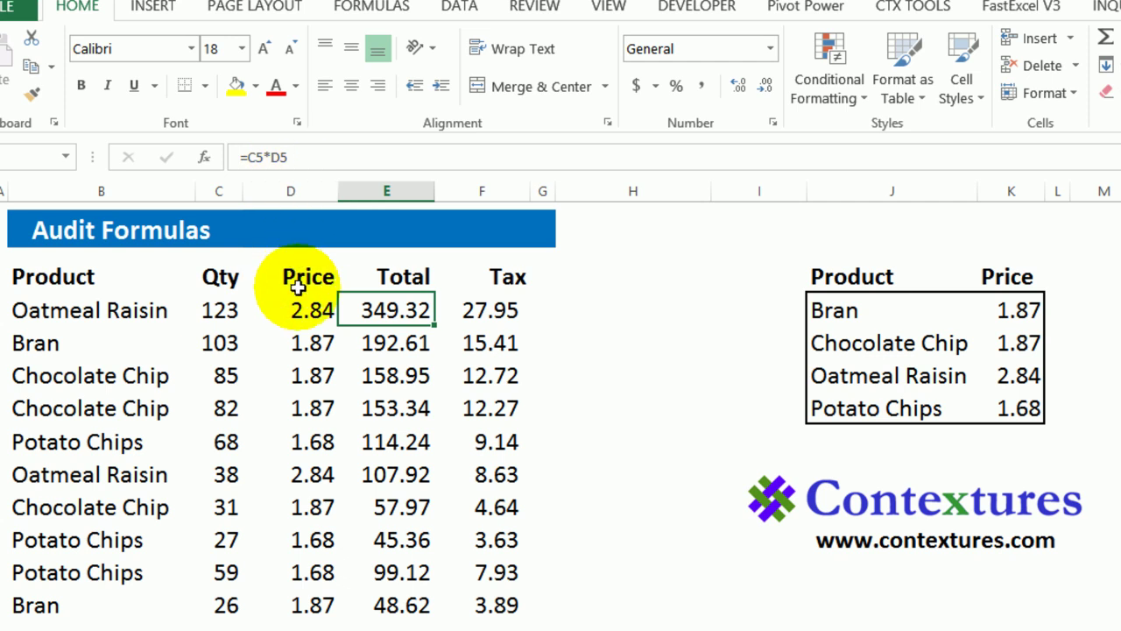
{"action": "left_click", "coordinate": [505, 308]}
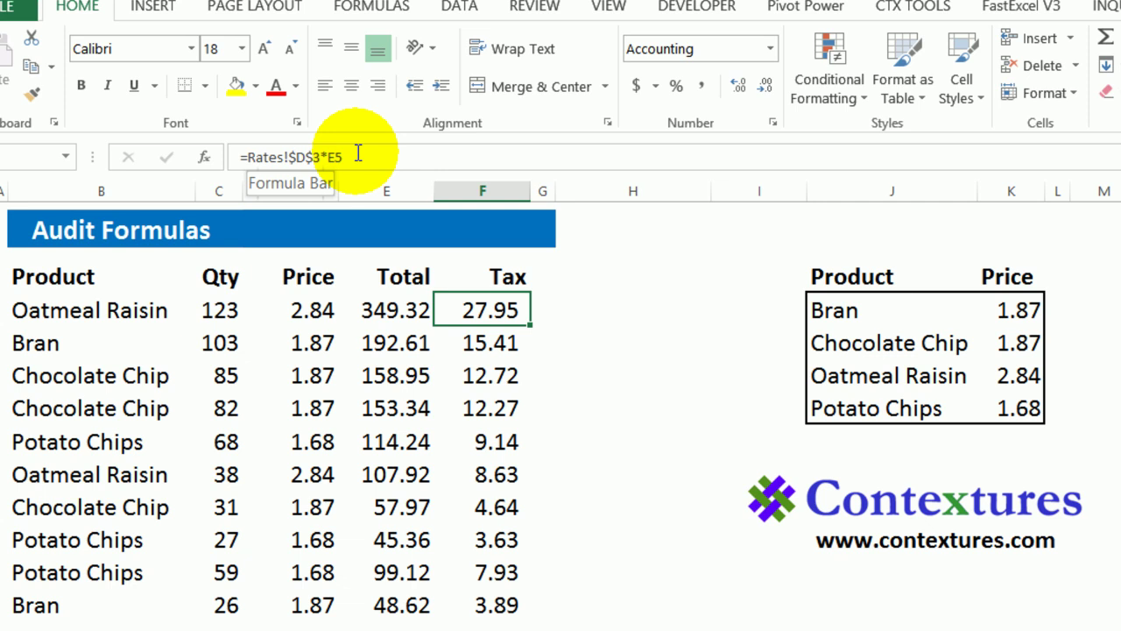
Display the formulas in the Audit sheet's cells, inspect those in D5, E5 and F5, and switch back to values
{"action": "key", "text": "ctrl+grave"}
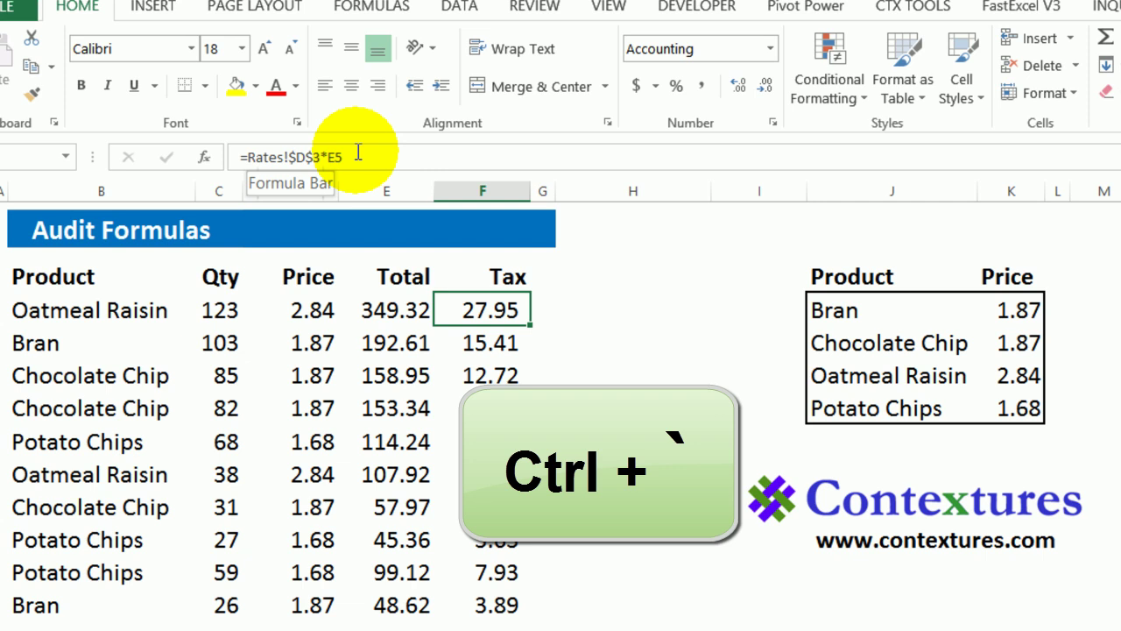
{"action": "key", "text": "ctrl+grave"}
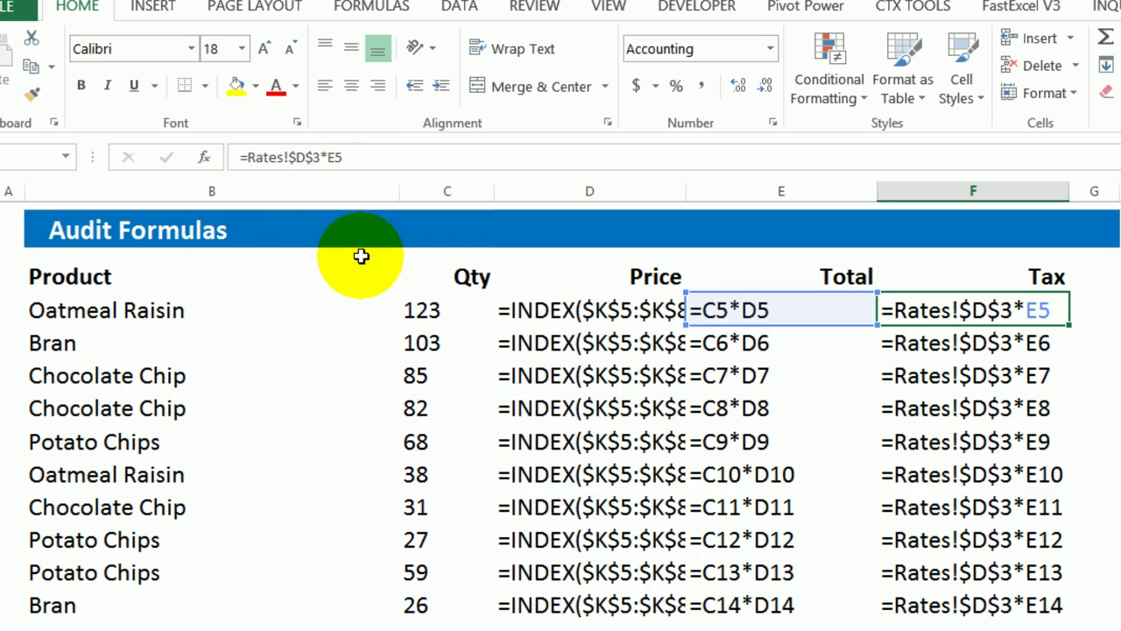
{"action": "double_click", "coordinate": [620, 313]}
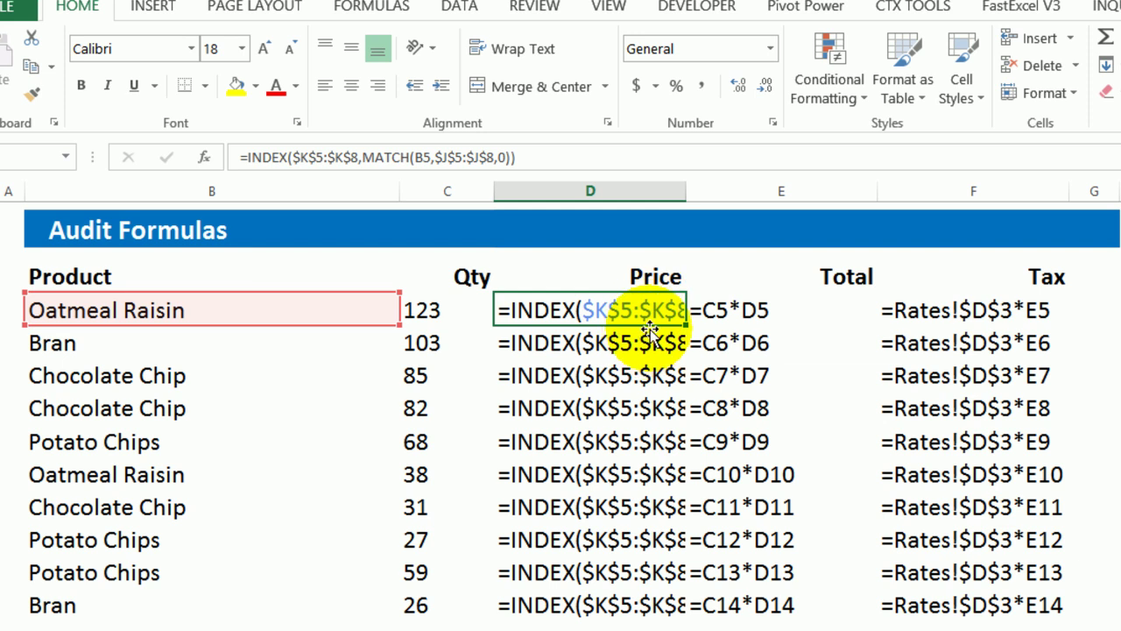
{"action": "double_click", "coordinate": [784, 309]}
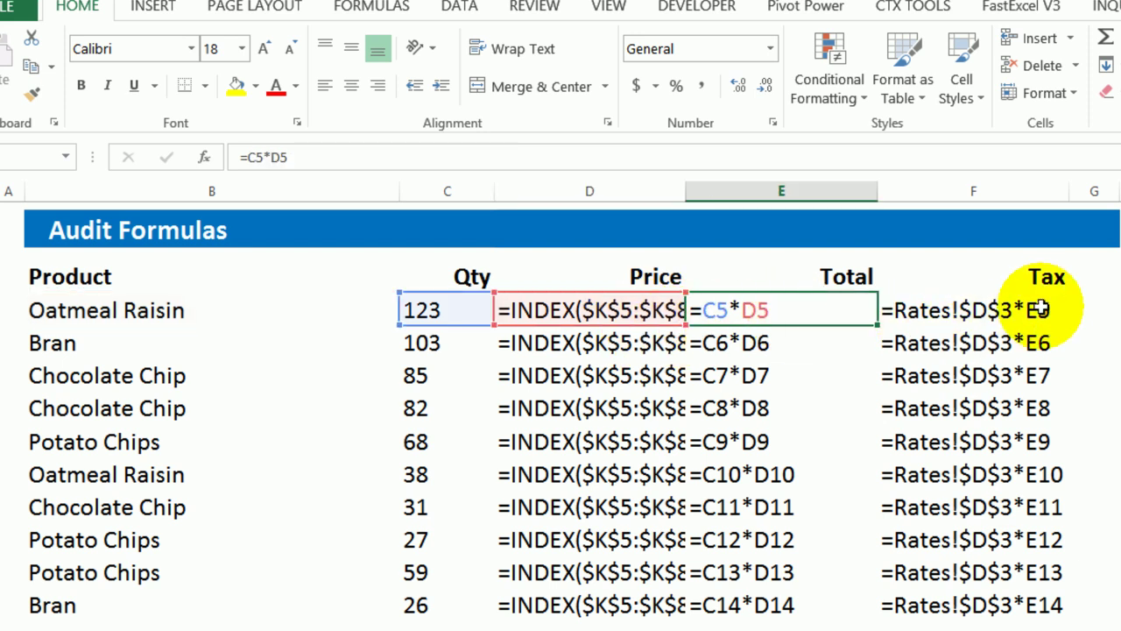
{"action": "double_click", "coordinate": [1008, 308]}
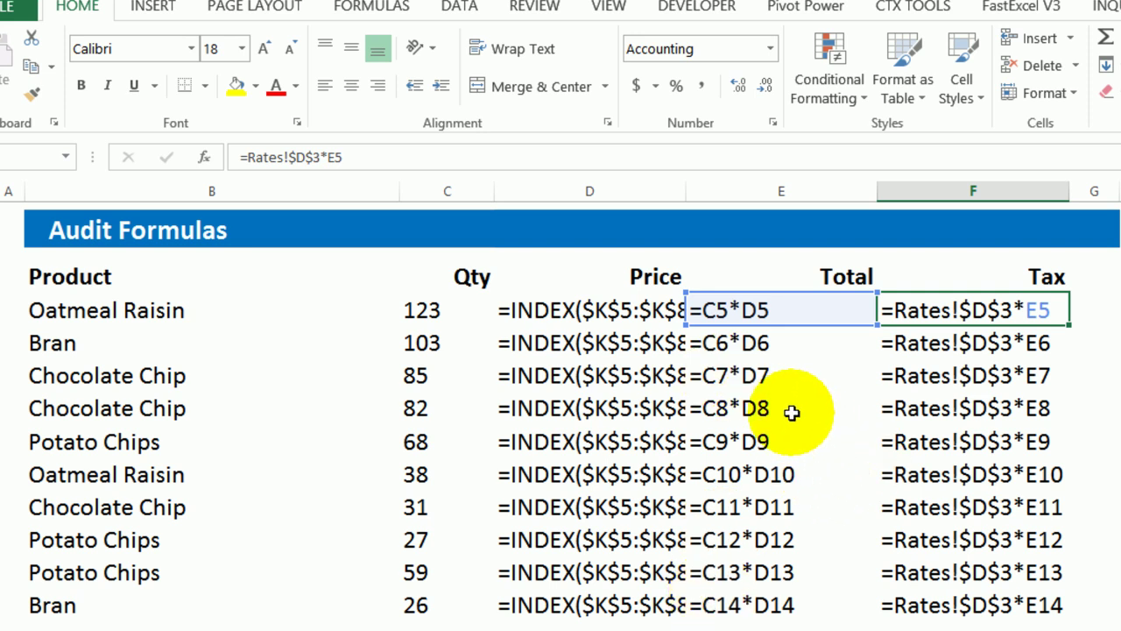
{"action": "key", "text": "ctrl+grave"}
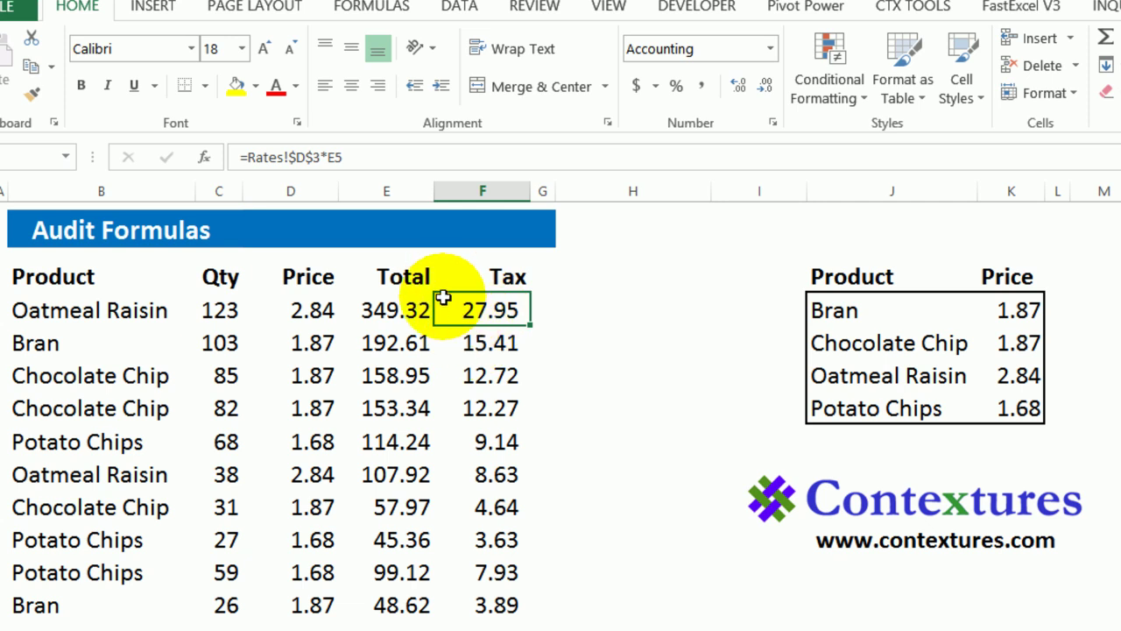
Trace the precedents of the Total formula in E5 through every level back to the product price table
{"action": "left_click", "coordinate": [105, 185]}
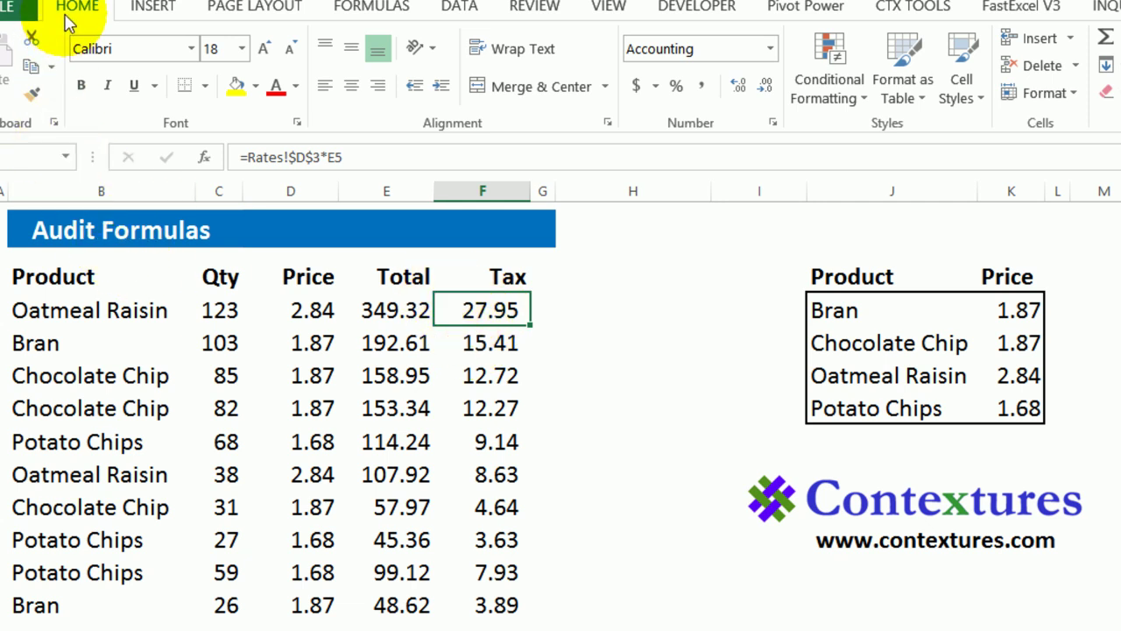
{"action": "left_click", "coordinate": [371, 14]}
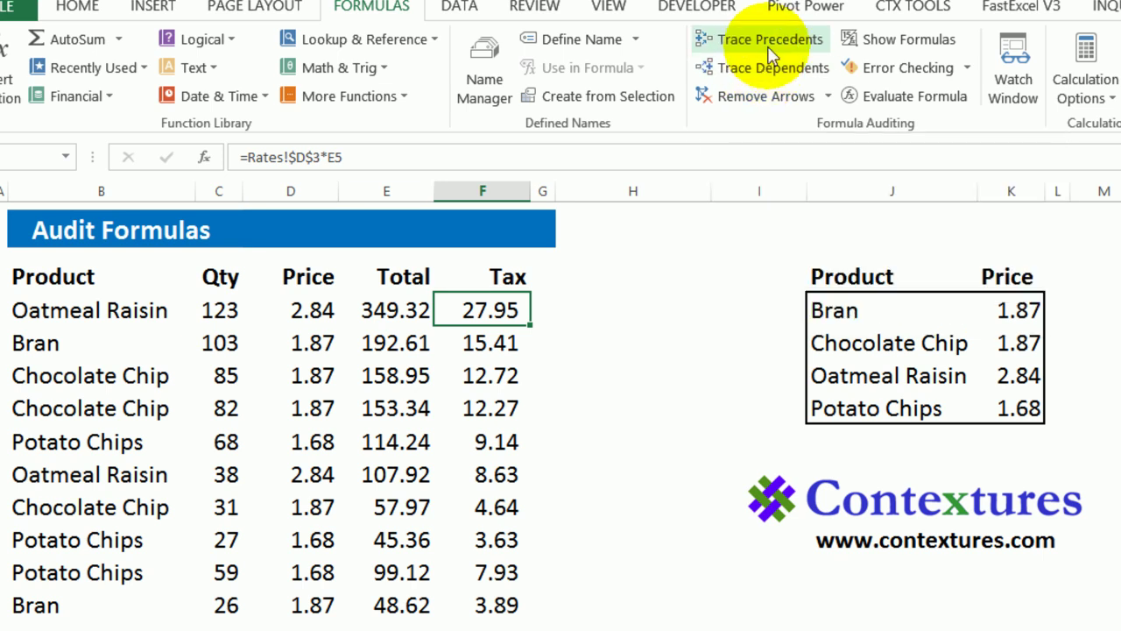
{"action": "left_click", "coordinate": [396, 312]}
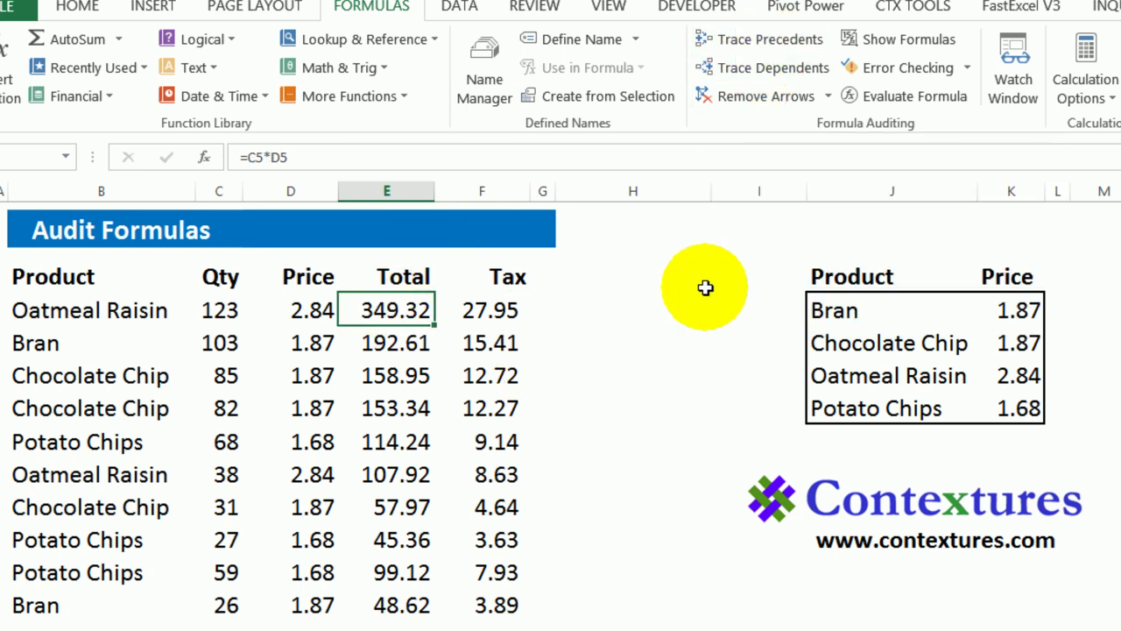
{"action": "left_click", "coordinate": [759, 44]}
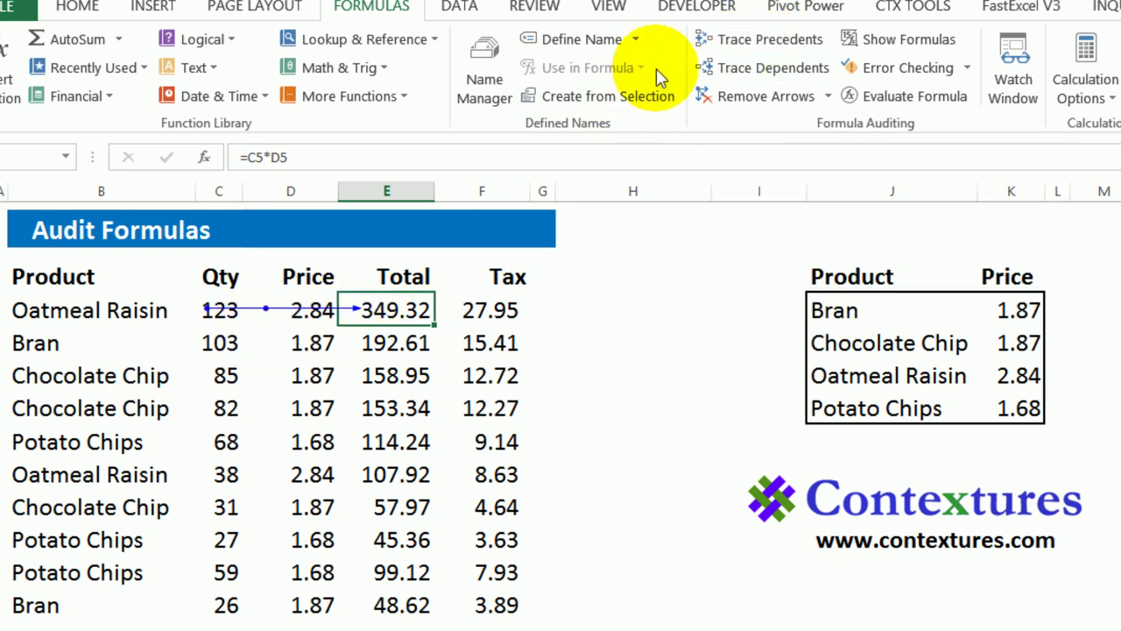
{"action": "left_click", "coordinate": [745, 44]}
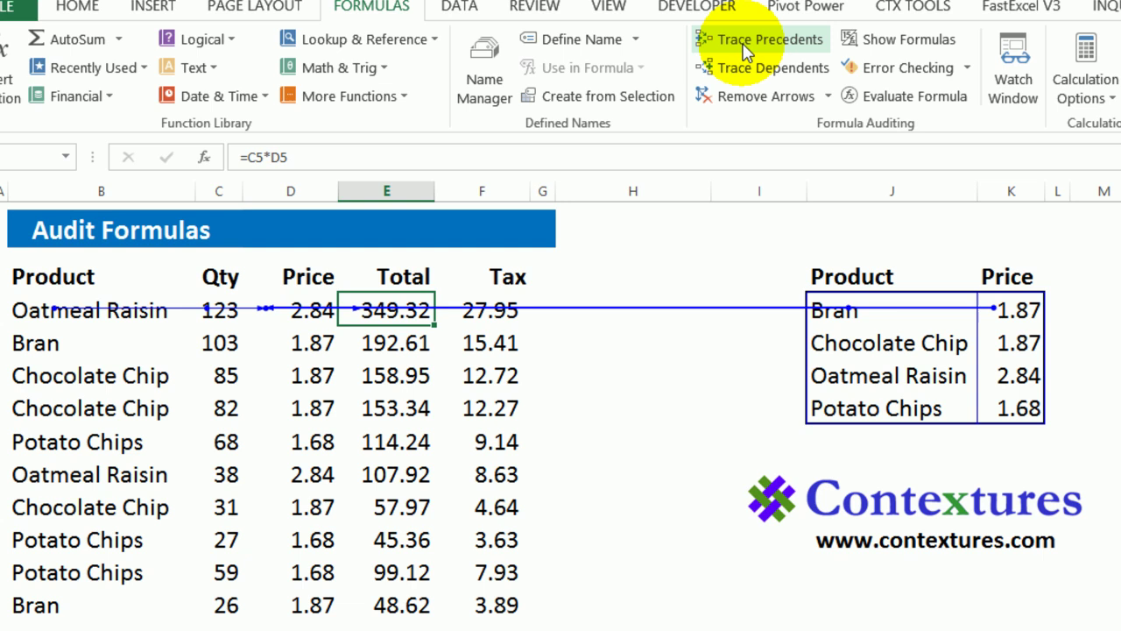
{"action": "left_click", "coordinate": [743, 45]}
{"action": "left_click", "coordinate": [745, 50]}
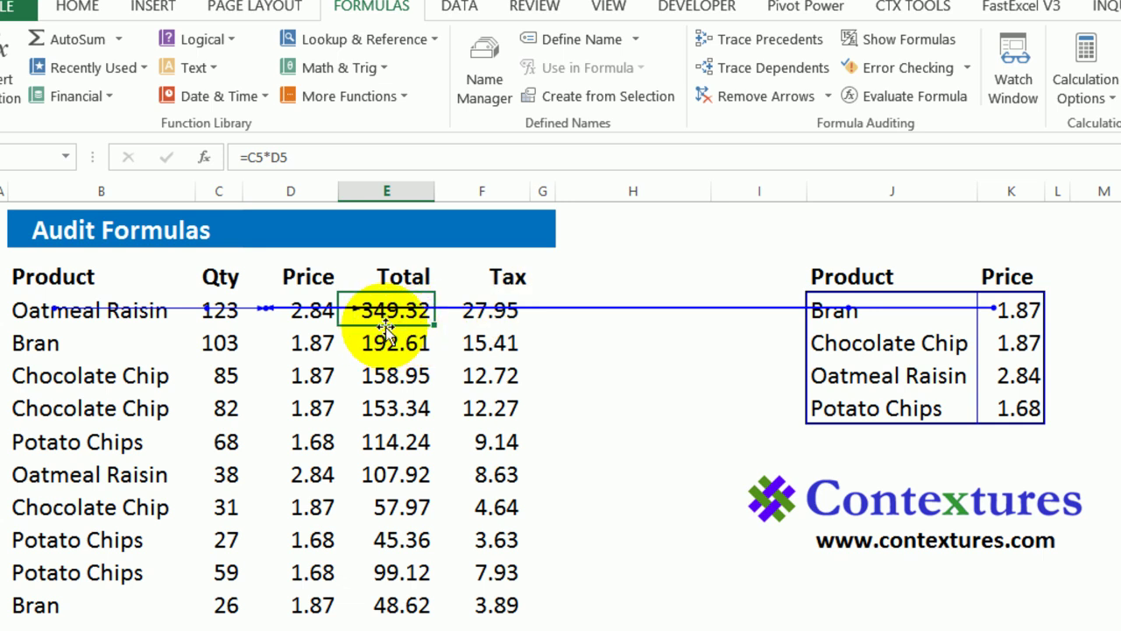
Trace the precedents of the Tax formula in F5 and follow the off-sheet reference to Rates!$D$3
{"action": "left_click", "coordinate": [474, 320]}
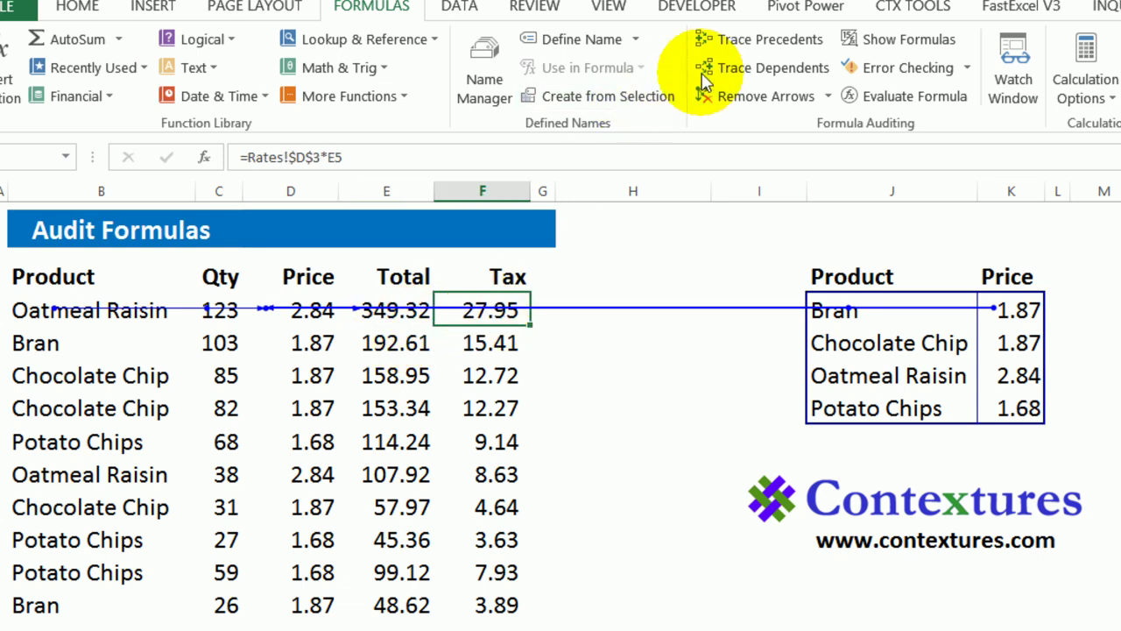
{"action": "left_click", "coordinate": [758, 43]}
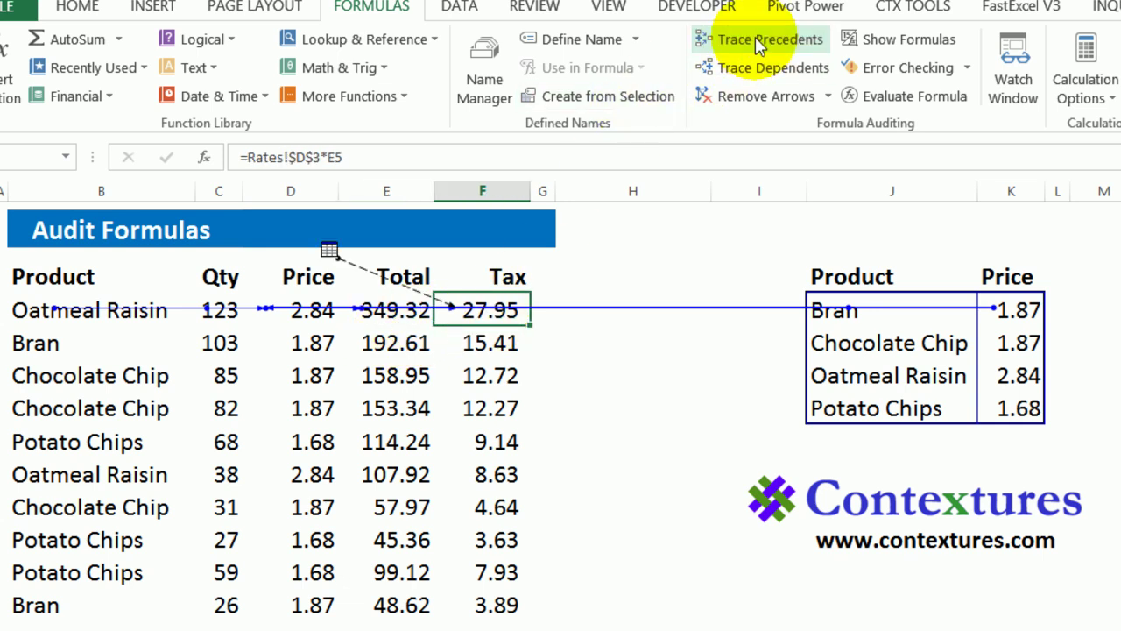
{"action": "double_click", "coordinate": [331, 254]}
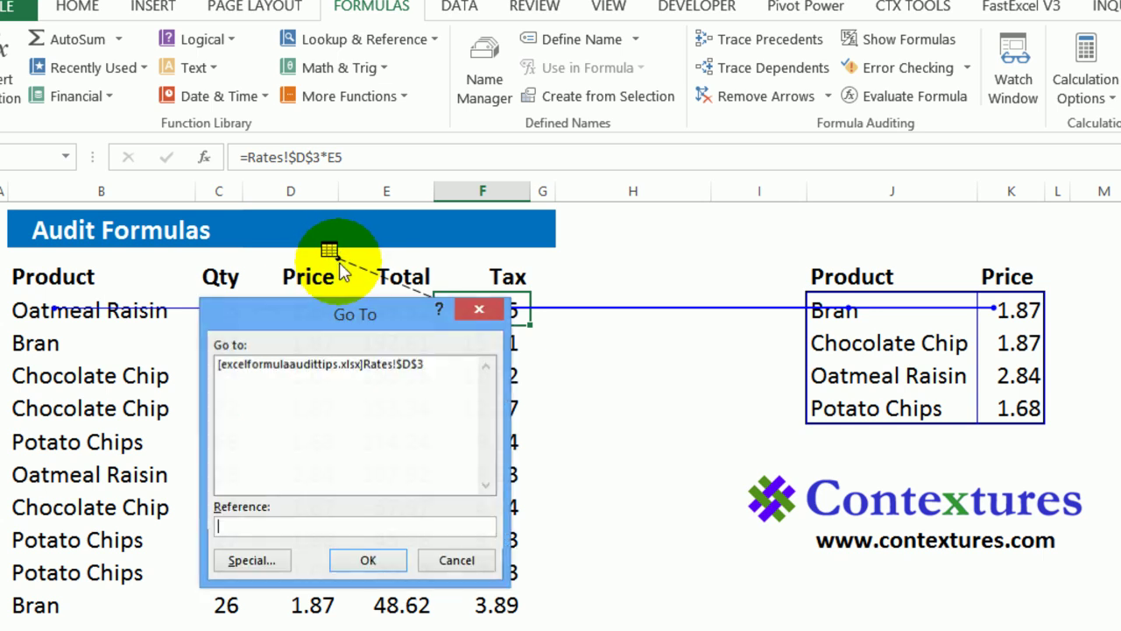
{"action": "left_click", "coordinate": [335, 366]}
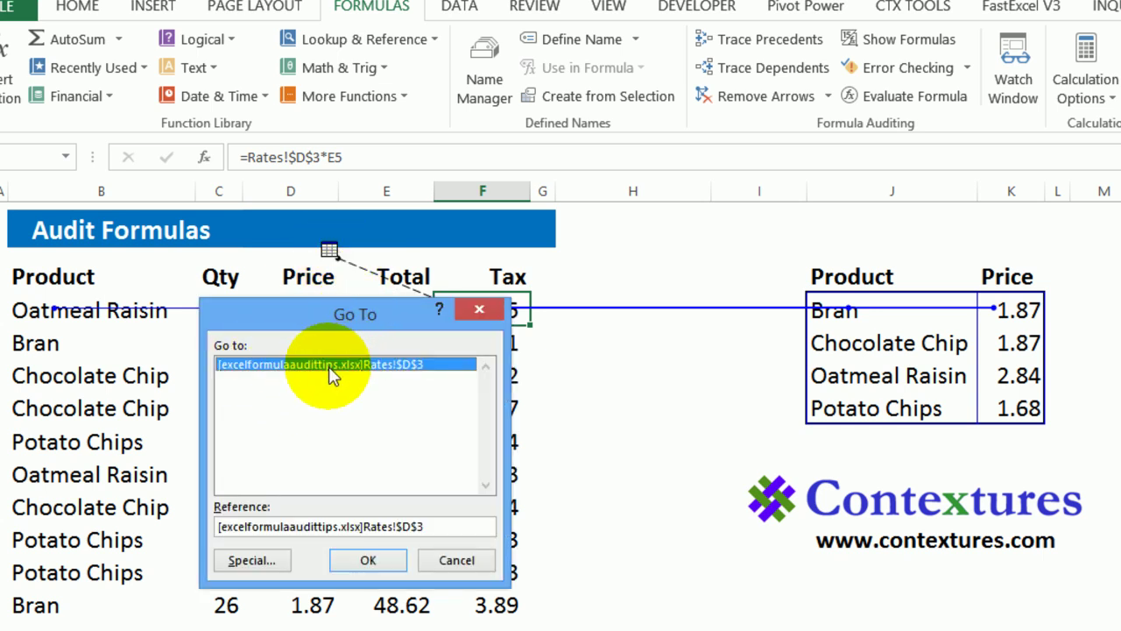
{"action": "left_click", "coordinate": [368, 562]}
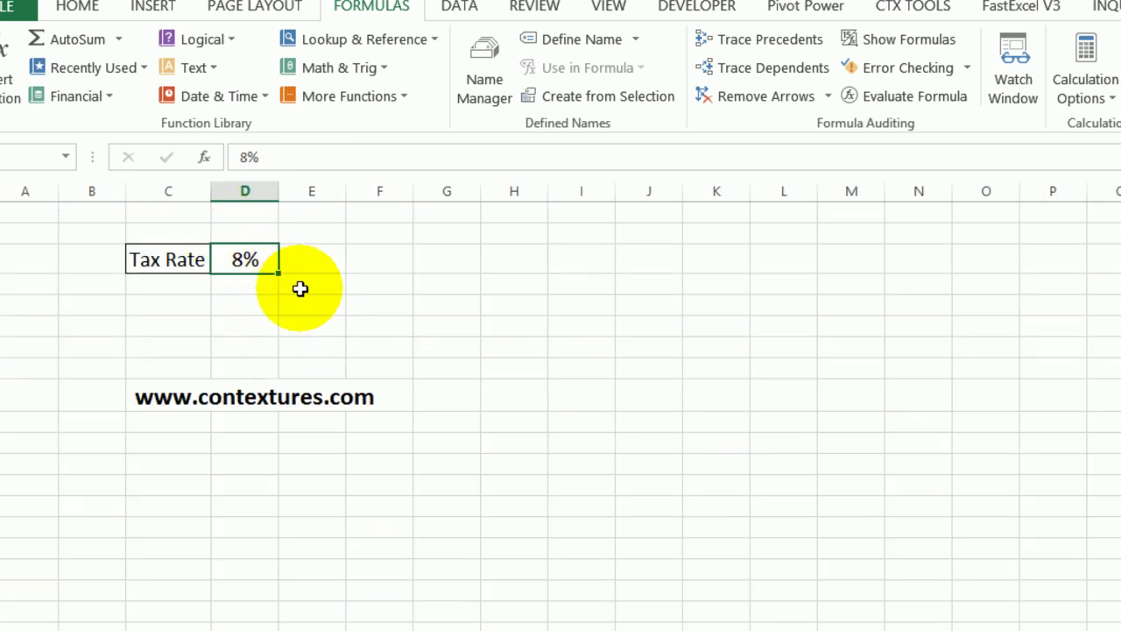
Return to the Audit sheet and remove all the tracer arrows
{"action": "left_click", "coordinate": [282, 627]}
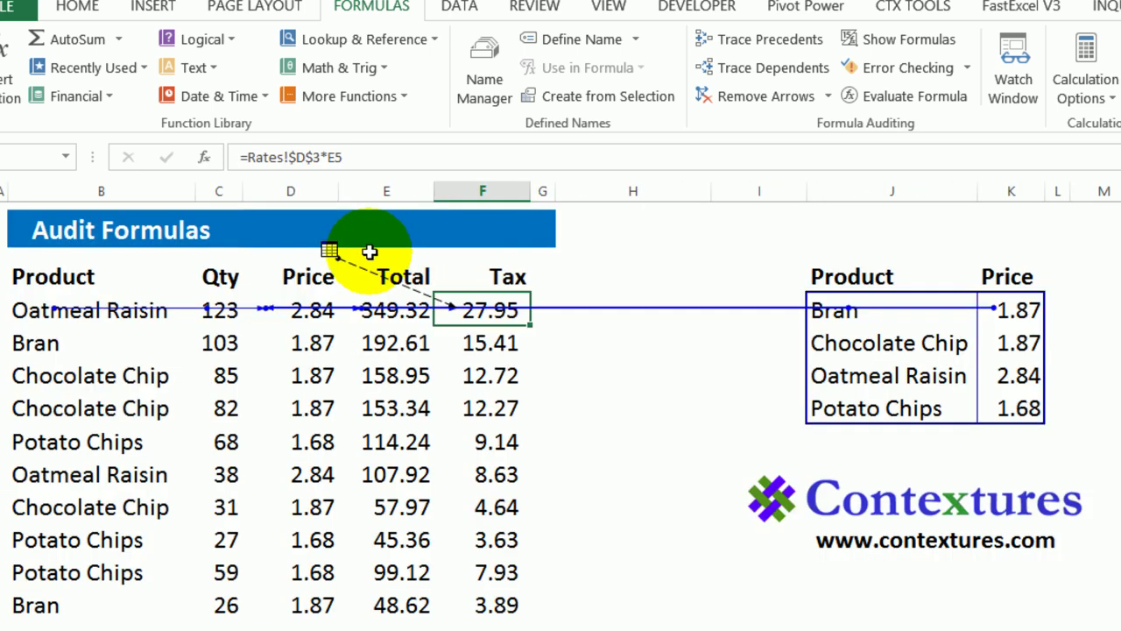
{"action": "left_click", "coordinate": [767, 98]}
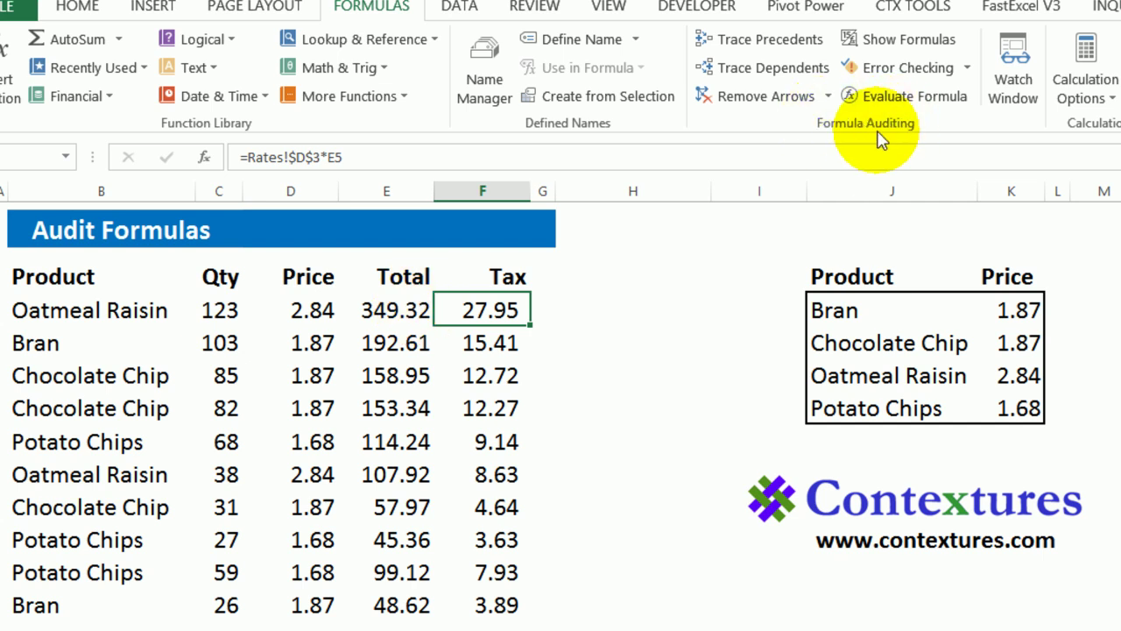
Toggle Show Formulas on for the Audit sheet and off again
{"action": "left_click", "coordinate": [904, 48]}
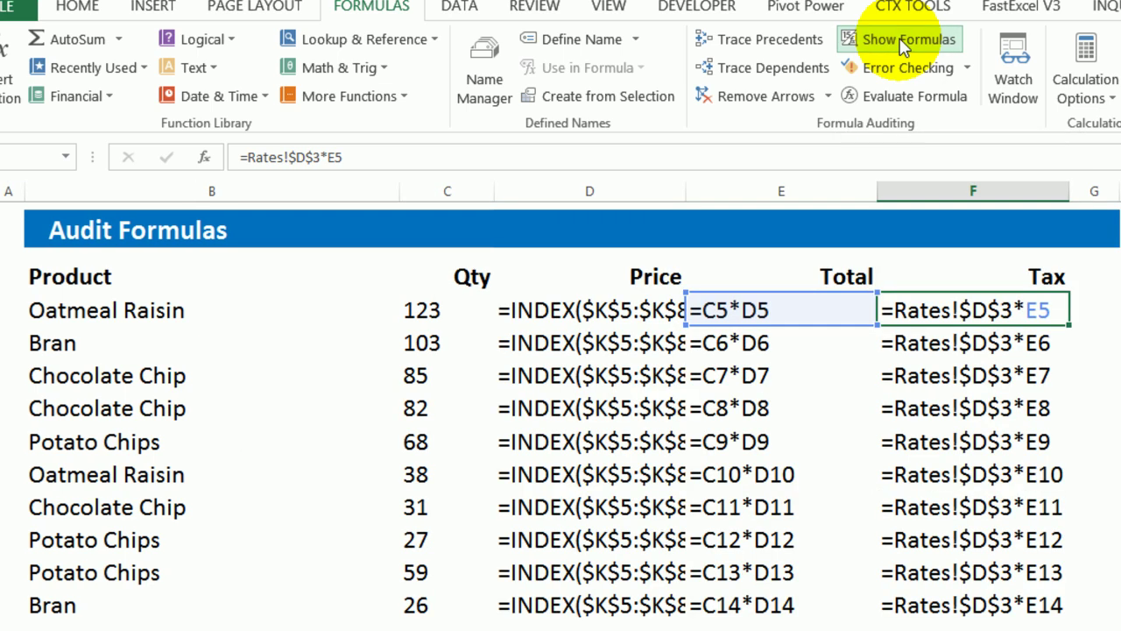
{"action": "left_click", "coordinate": [905, 48]}
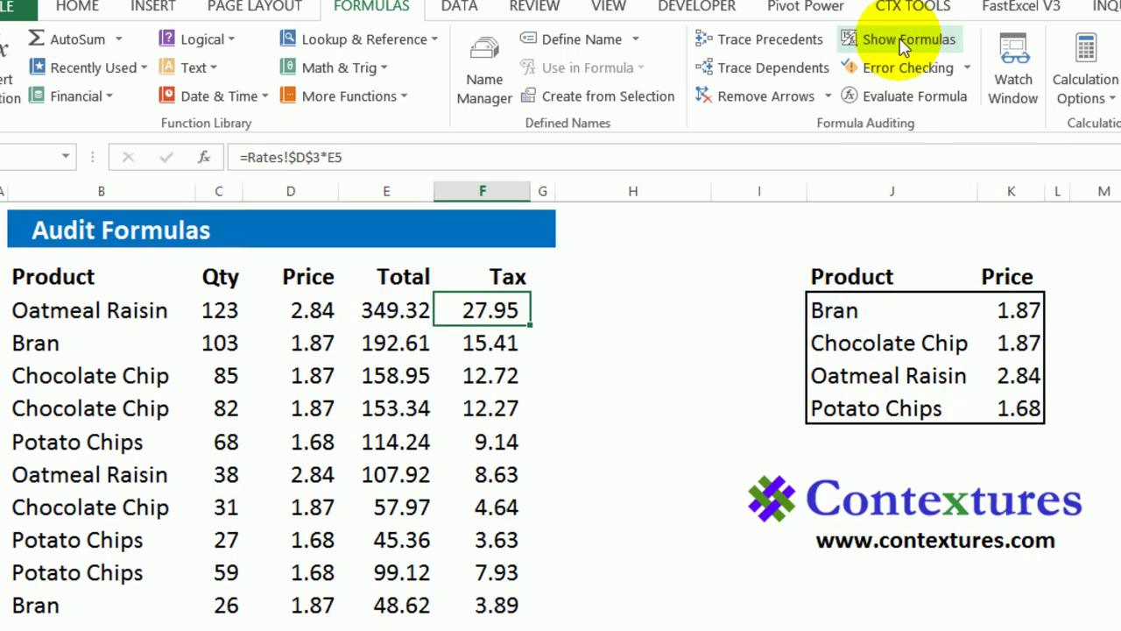
Enter =FORMULATEXT(F5) in cell H5 to show the Tax formula as text
{"action": "left_click", "coordinate": [576, 305]}
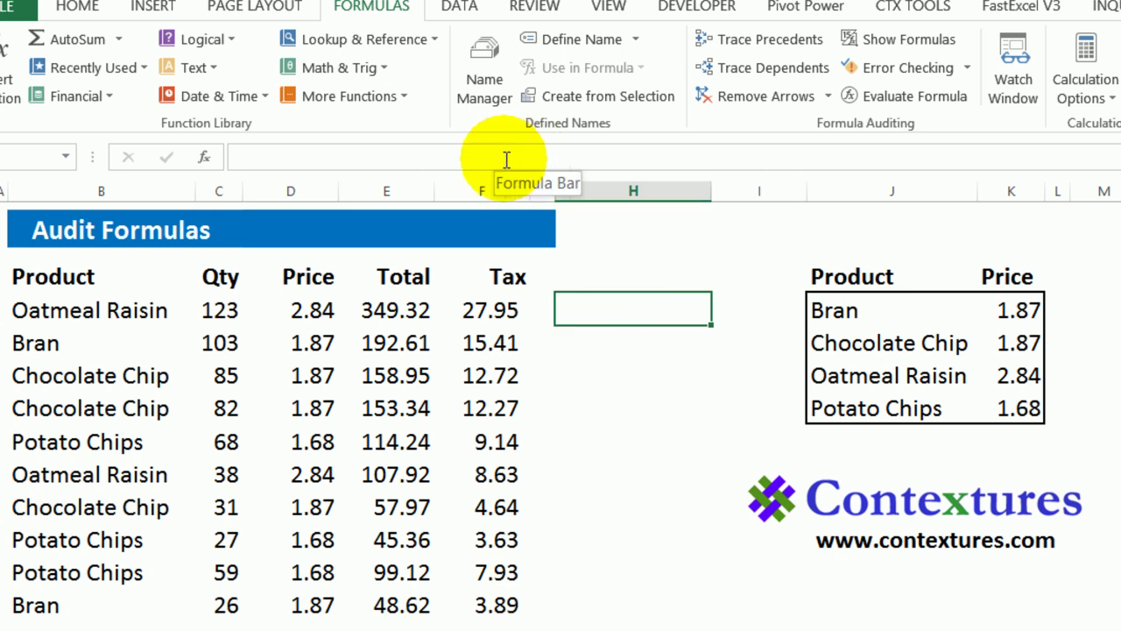
{"action": "type", "text": "=formu"}
{"action": "key", "text": "Tab"}
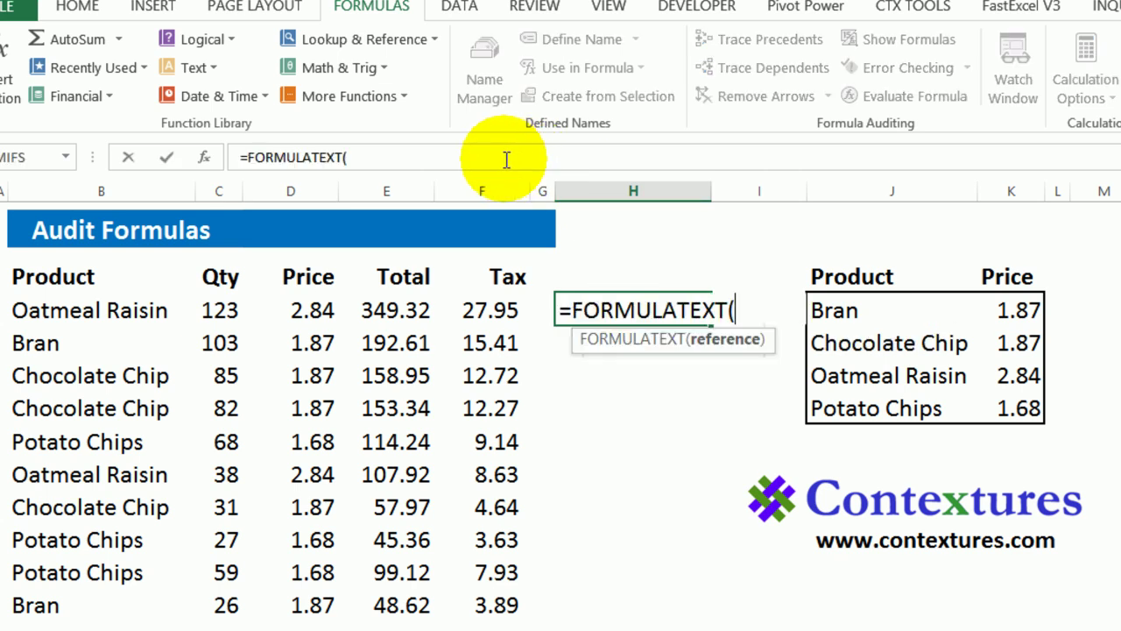
{"action": "left_click", "coordinate": [495, 310]}
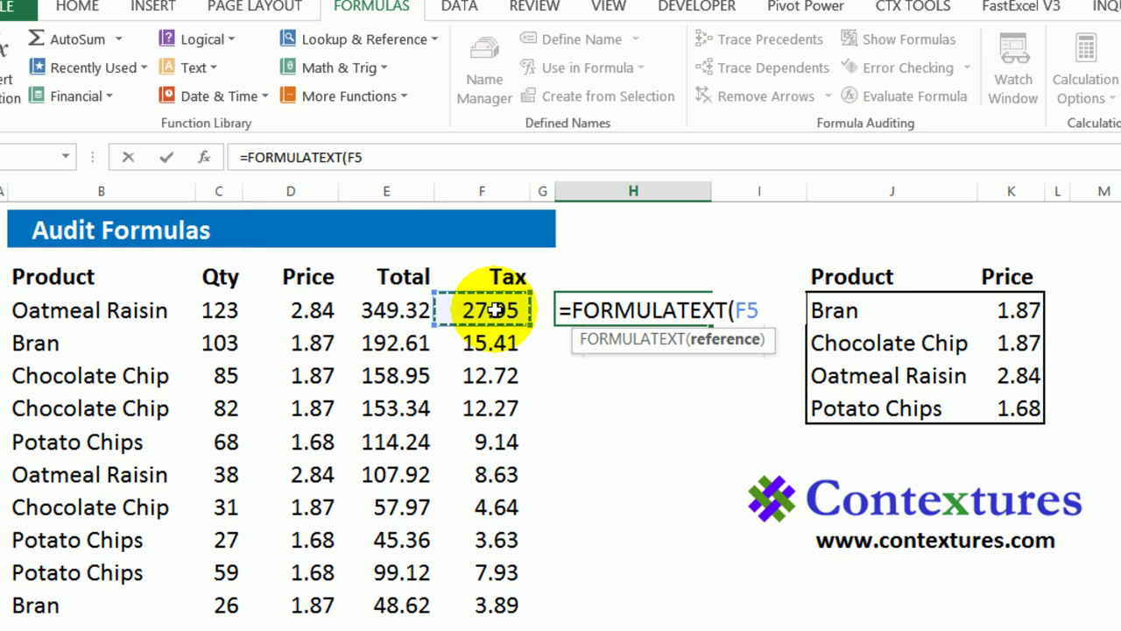
{"action": "type", "text": ")"}
{"action": "key", "text": "Return"}
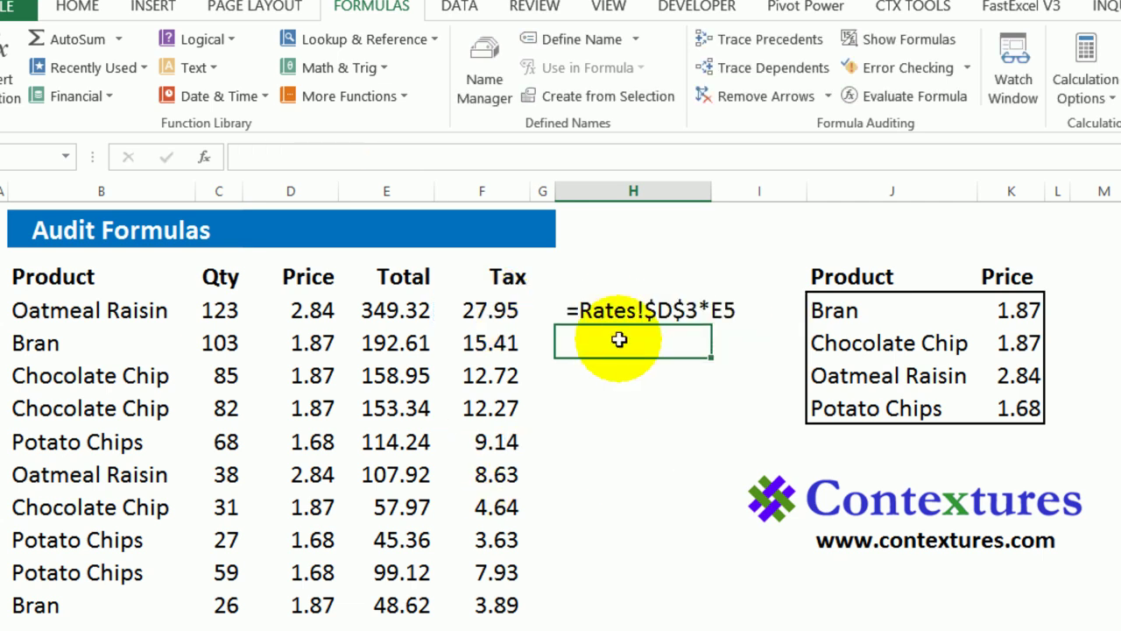
Fill the FORMULATEXT formula from H5 down through H14 and clear the contents of H5:H14
{"action": "left_click", "coordinate": [609, 311]}
{"action": "left_click_drag", "start_coordinate": [712, 325], "coordinate": [686, 611]}
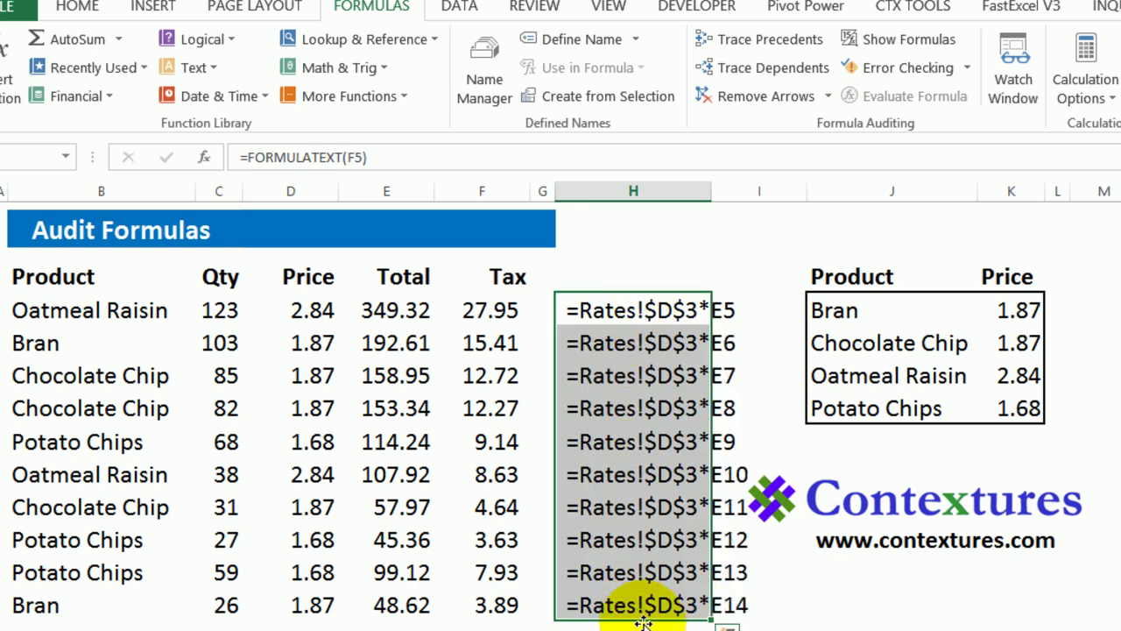
{"action": "key", "text": "Delete"}
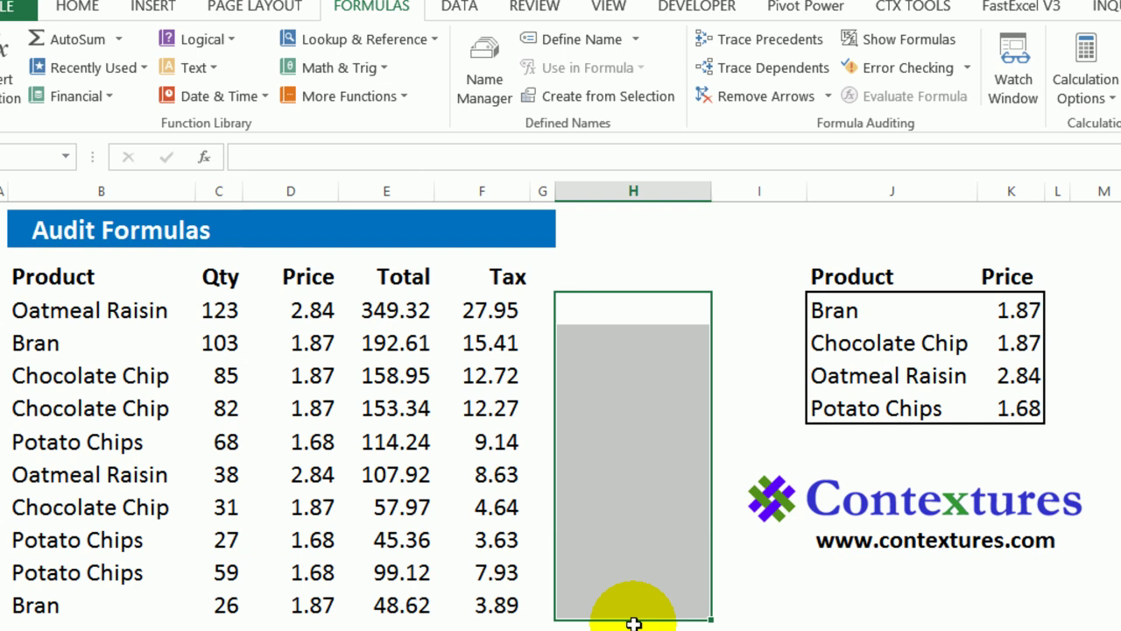
Select the cells that the Total formula in E5 refers to directly
{"action": "left_click", "coordinate": [524, 310]}
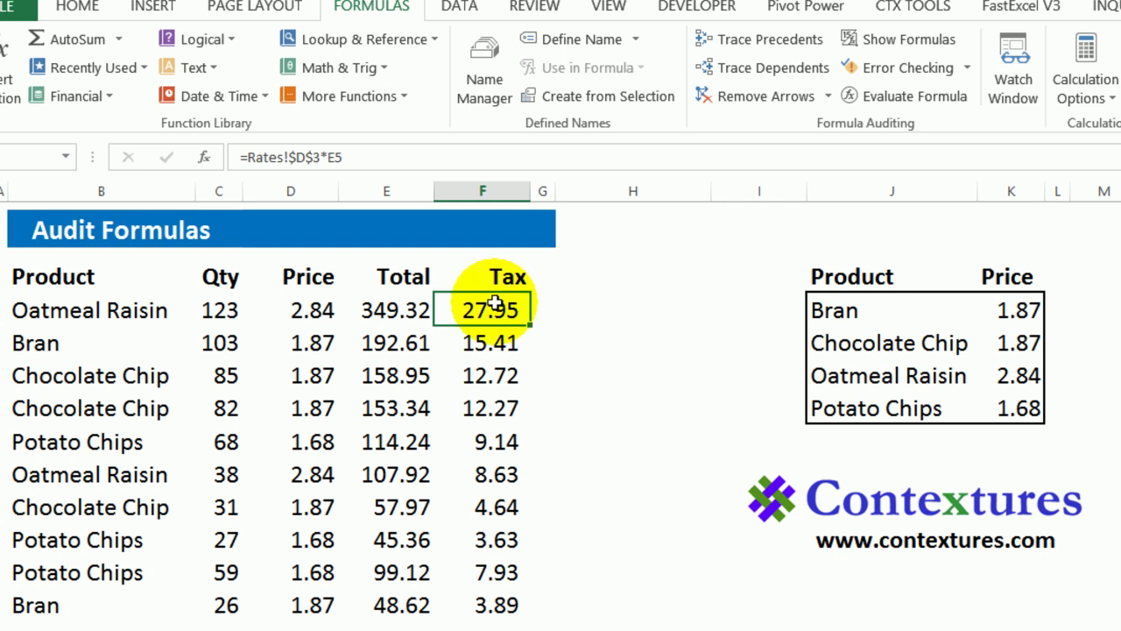
{"action": "left_click", "coordinate": [389, 308]}
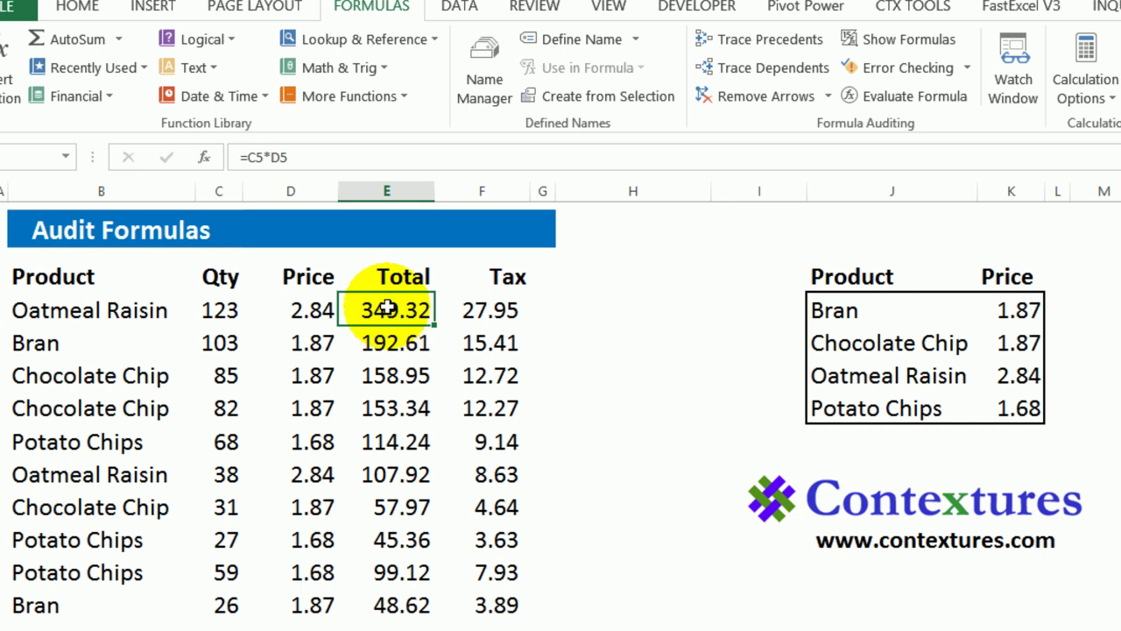
{"action": "key", "text": "ctrl+bracketleft"}
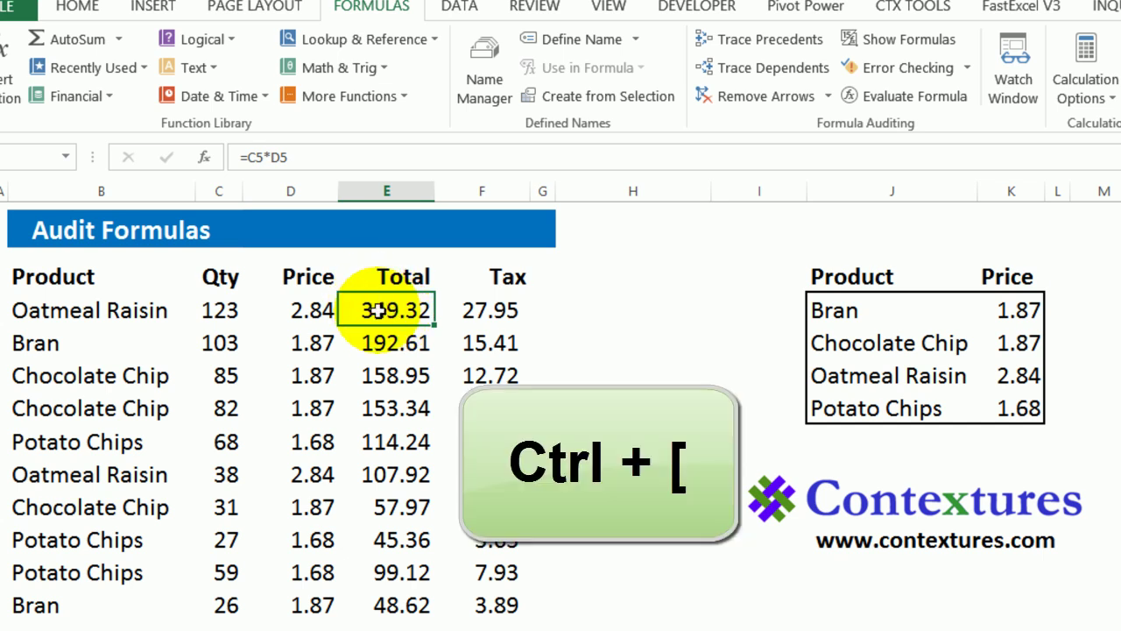
{"action": "key", "text": "ctrl+bracketleft"}
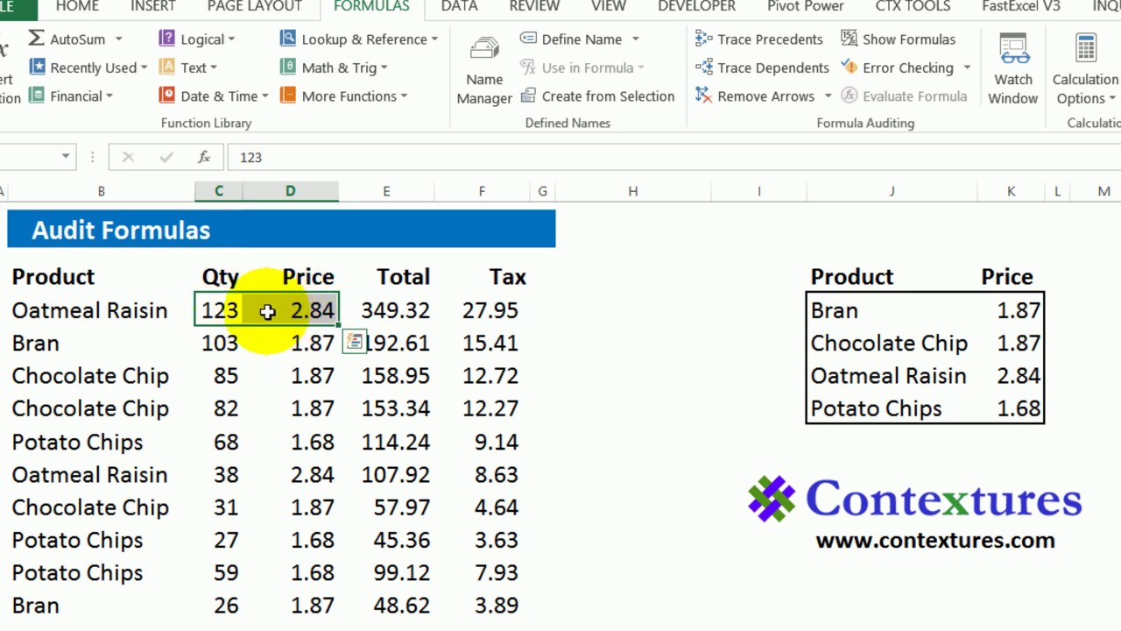
Jump from the Total in E5 to the cell that directly depends on it
{"action": "left_click", "coordinate": [214, 307]}
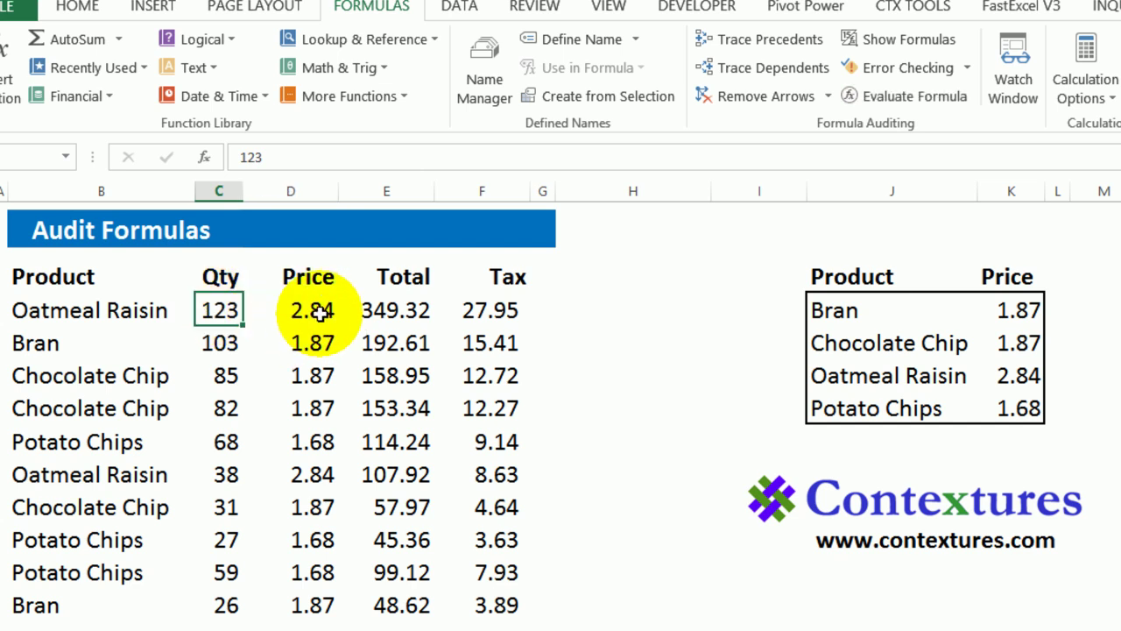
{"action": "left_click", "coordinate": [382, 308]}
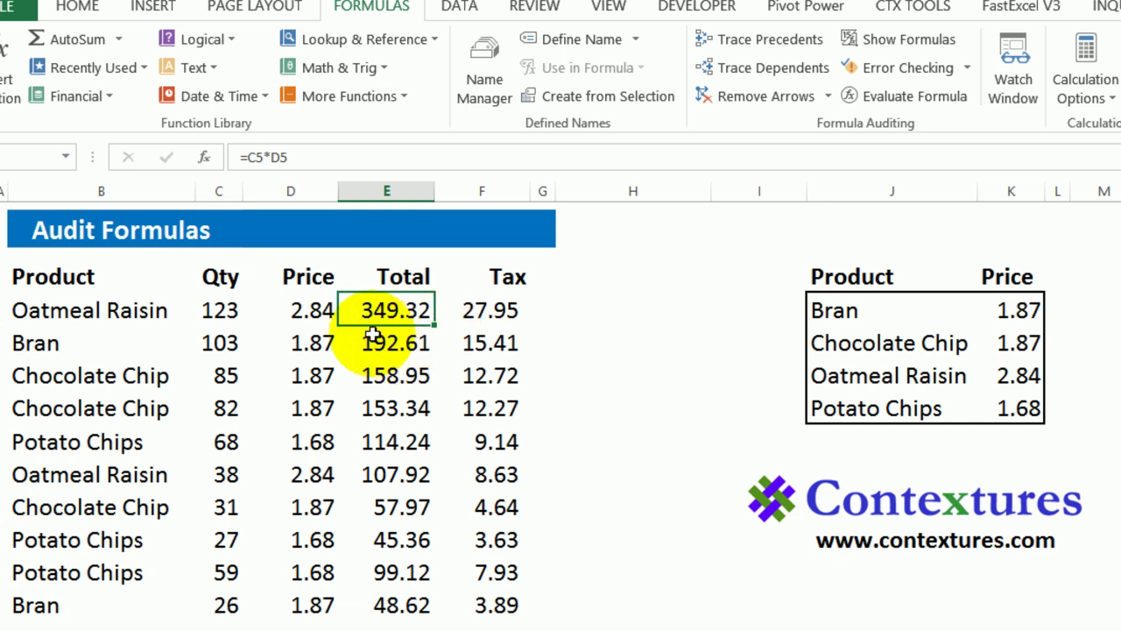
{"action": "key", "text": "ctrl+bracketright"}
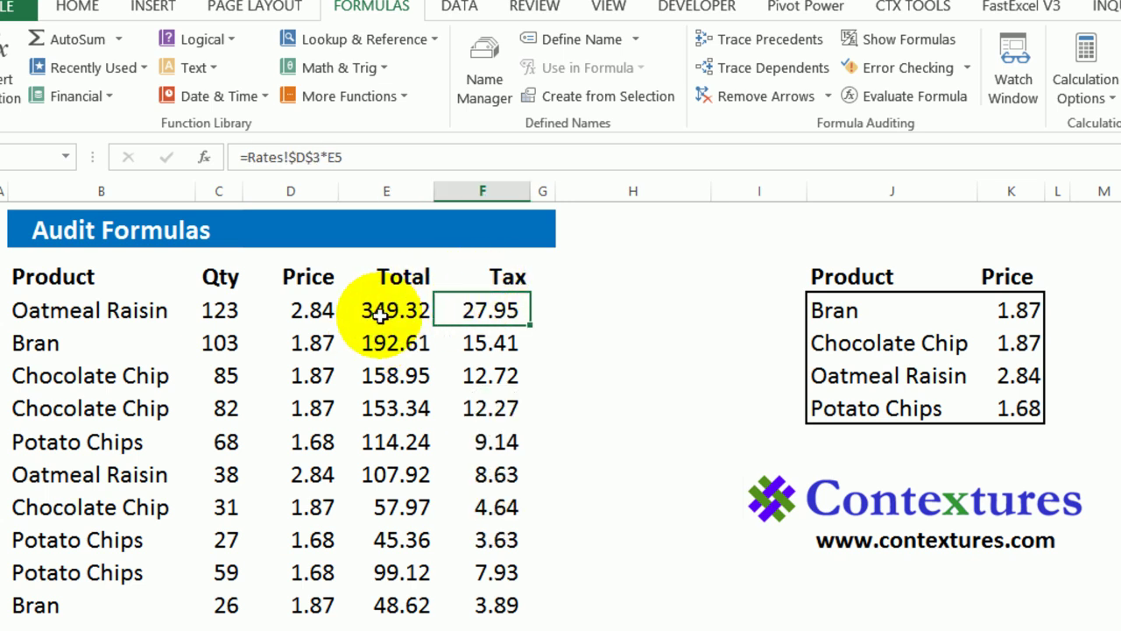
Jump from the Tax formula in F5 to its precedent cell on the Rates sheet
{"action": "left_click", "coordinate": [396, 311]}
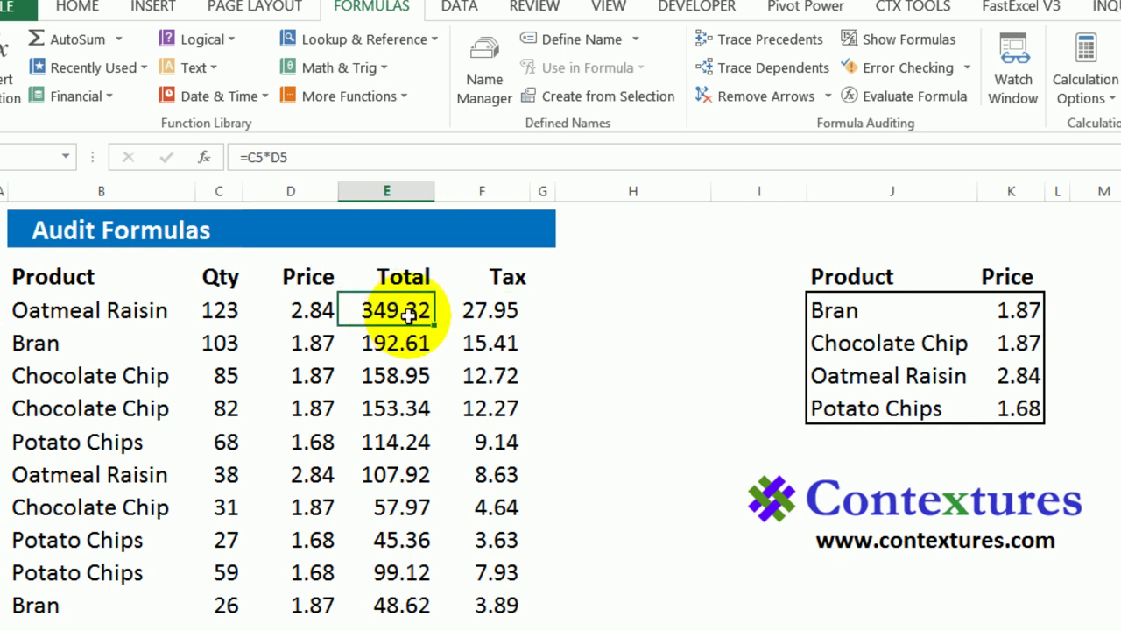
{"action": "left_click", "coordinate": [491, 310]}
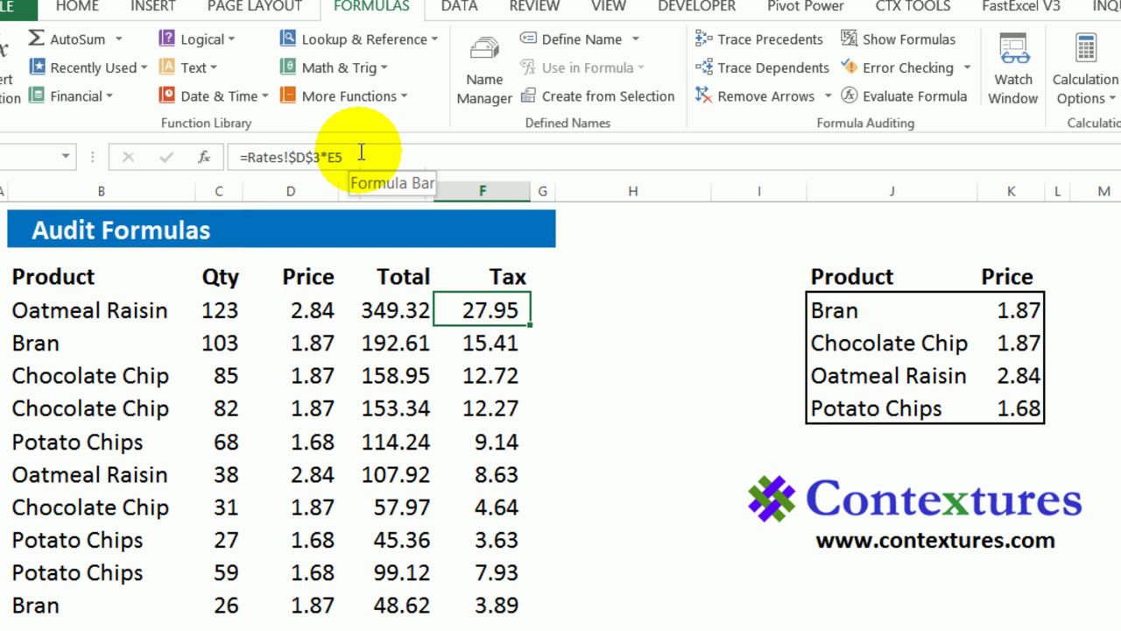
{"action": "key", "text": "ctrl+bracketleft"}
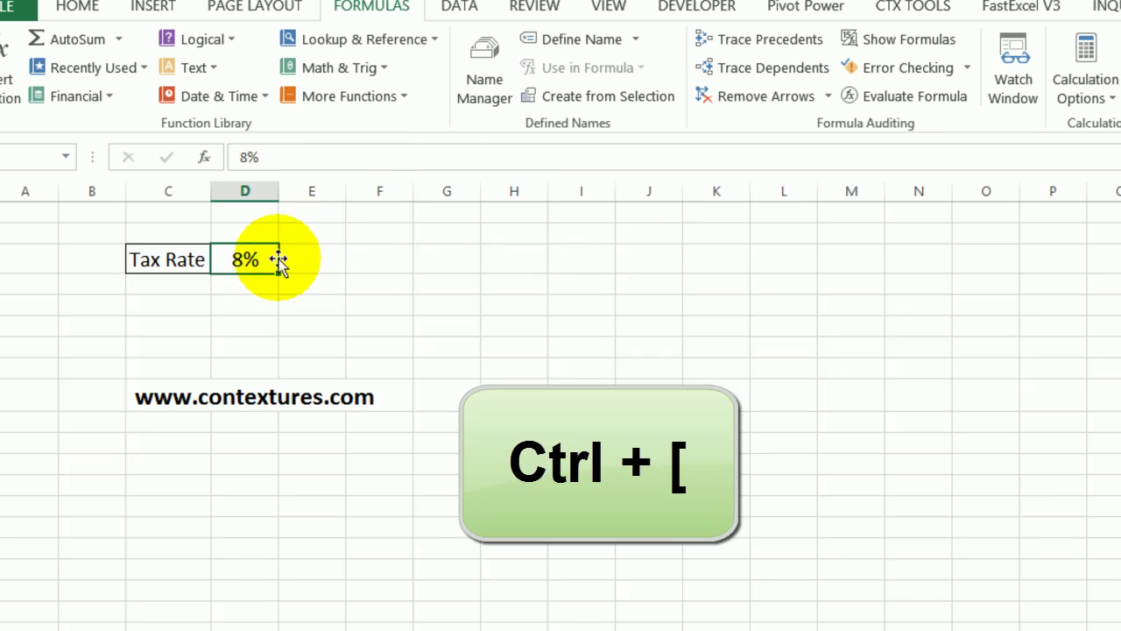